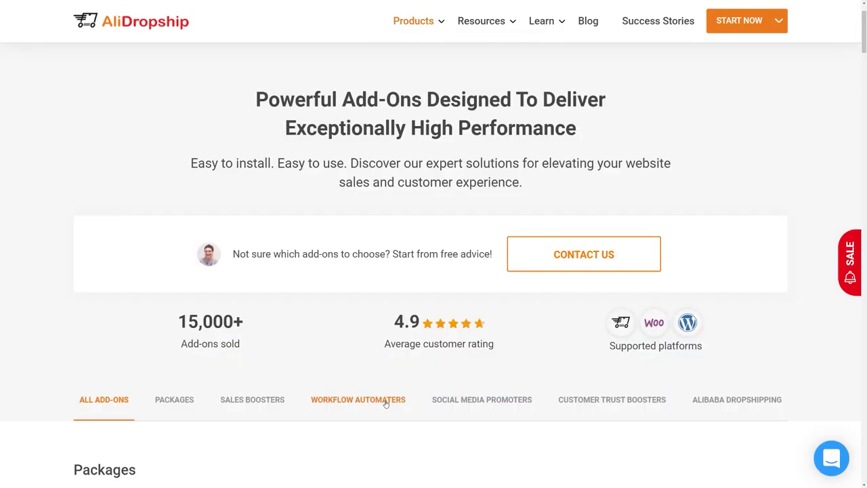
Open the Abandoned Cart add-on under Workflow Automaters, page to its stats chart preview, and pick colour B
left_click(386, 399)
scroll(385, 403, "down", 5)
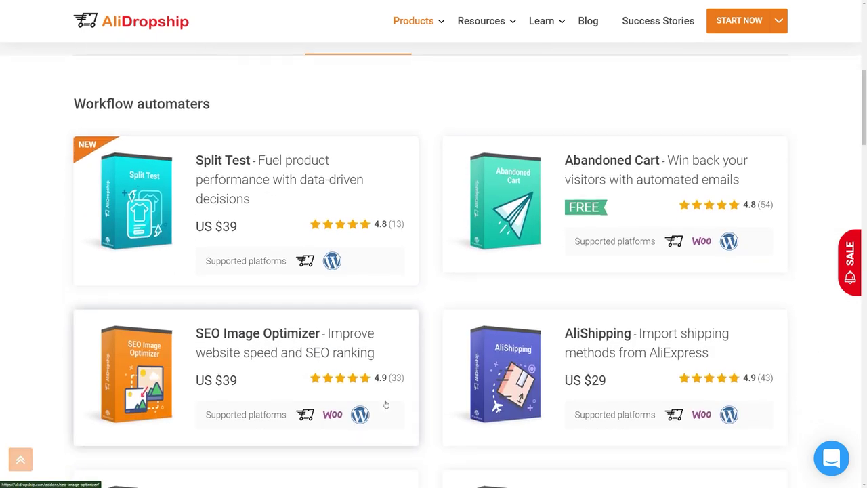
left_click(542, 241)
left_click(419, 212)
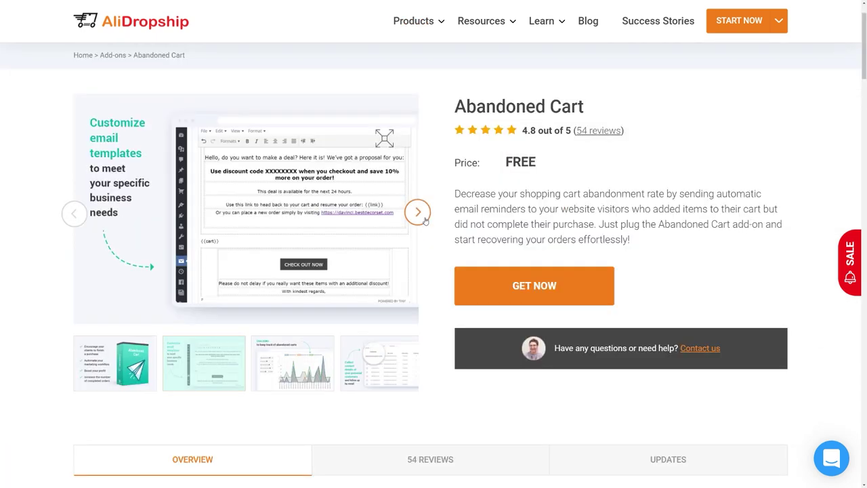
left_click(418, 213)
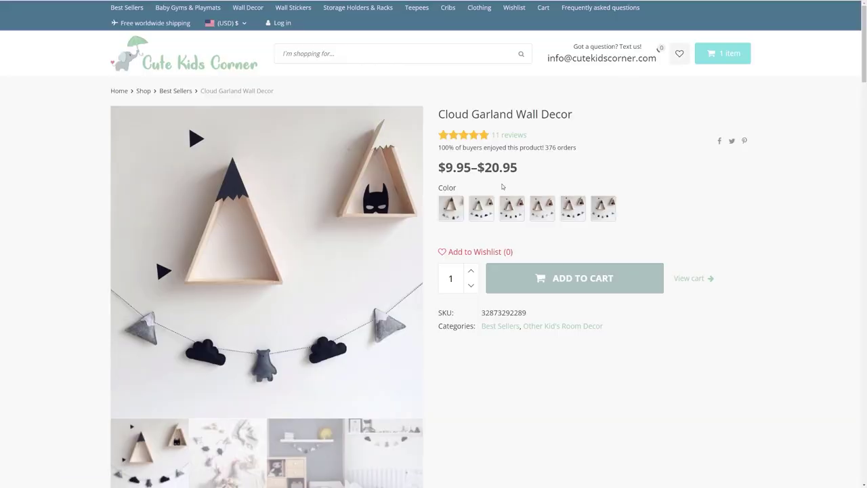
left_click(477, 216)
Add the colour B Cloud Garland to the cart, go to checkout, and enter the billing e-mail address
left_click(546, 311)
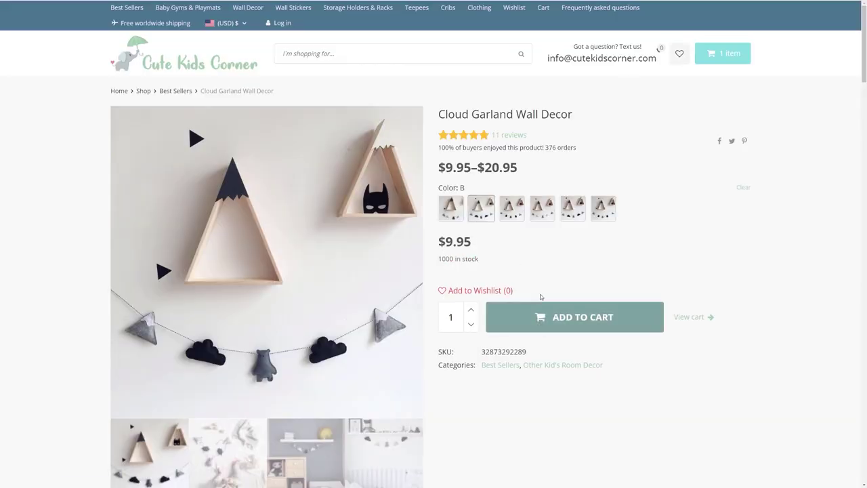
left_click(707, 467)
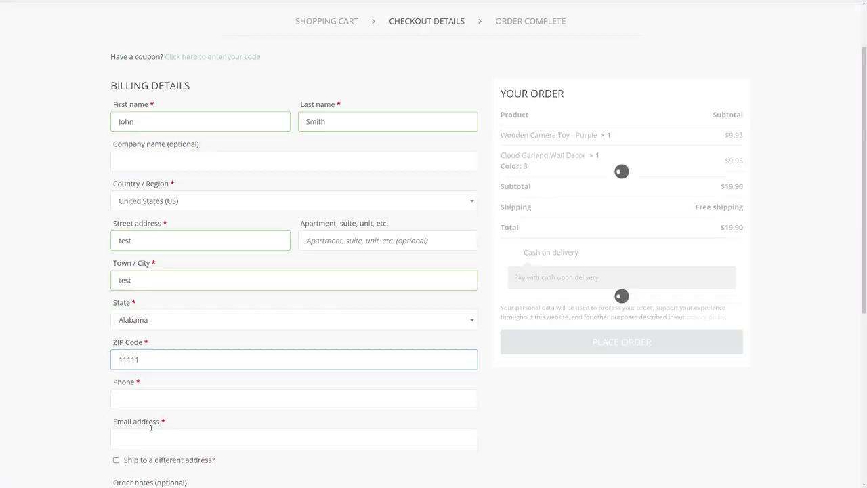
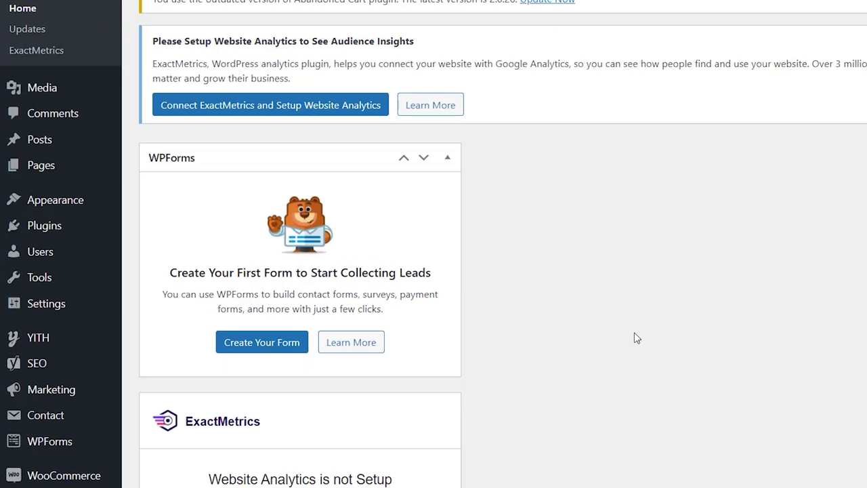
scroll(634, 331, "down", 6)
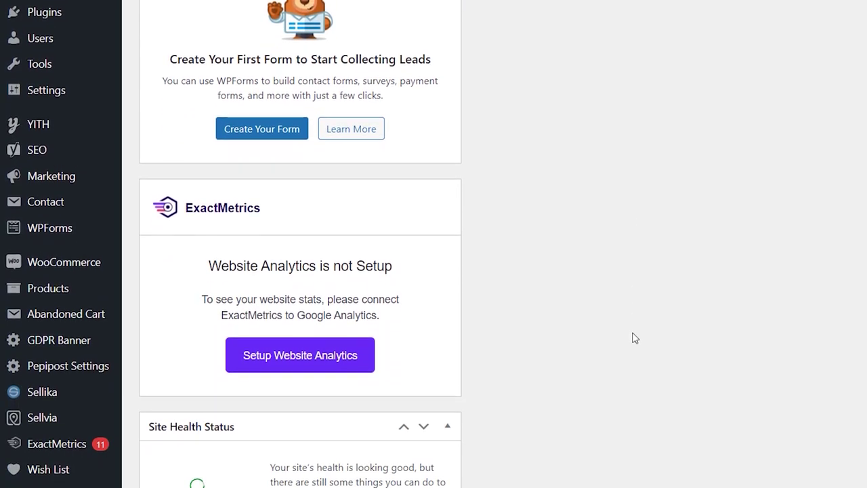
Try an October 1 – November 23 stats range, then switch the dashboard to All Time
mouse_move(56, 311)
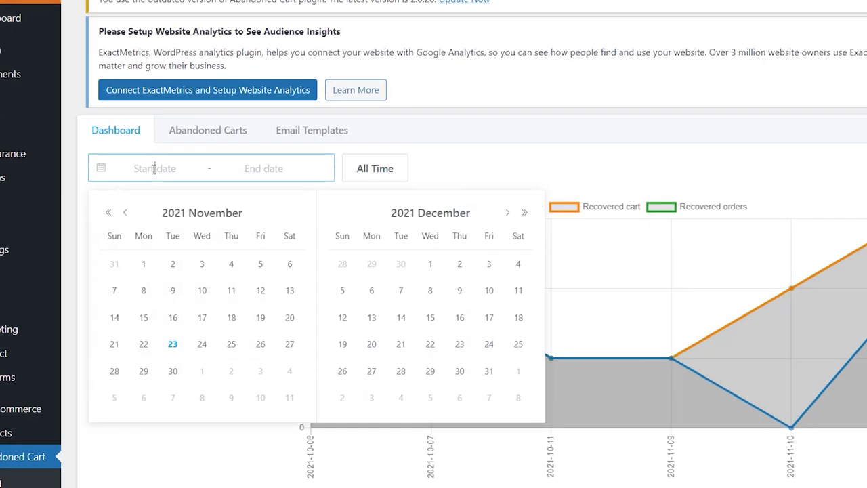
left_click(128, 214)
left_click(261, 265)
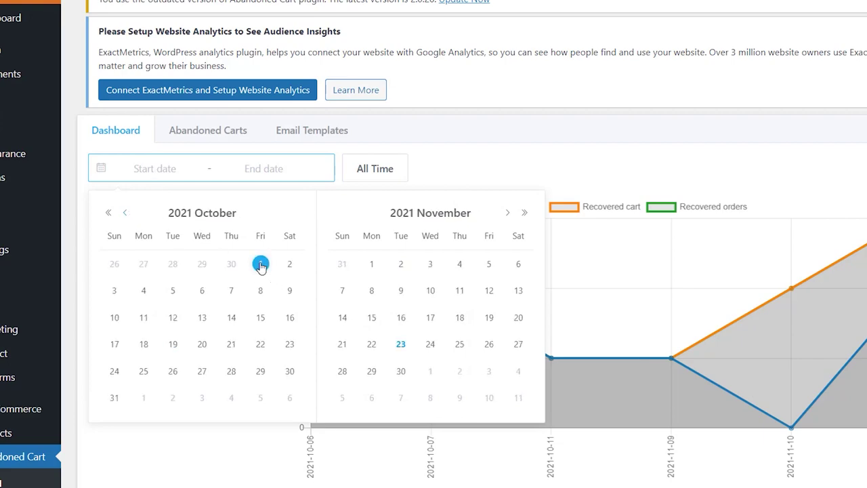
left_click(400, 345)
left_click(364, 168)
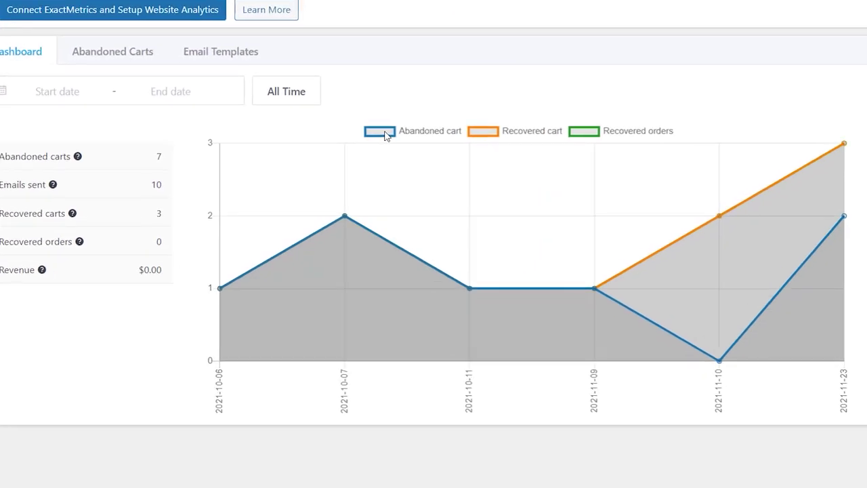
Hide the Abandoned cart, Recovered cart and Recovered orders chart lines, then show all three again
left_click(418, 201)
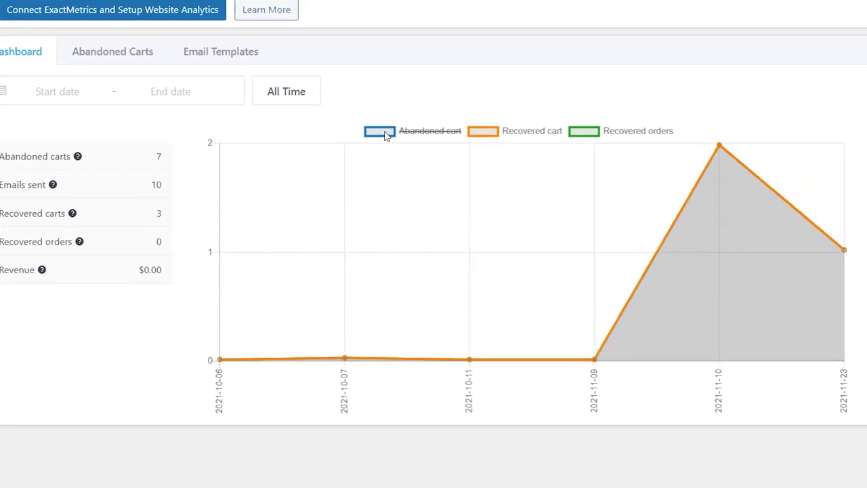
left_click(481, 131)
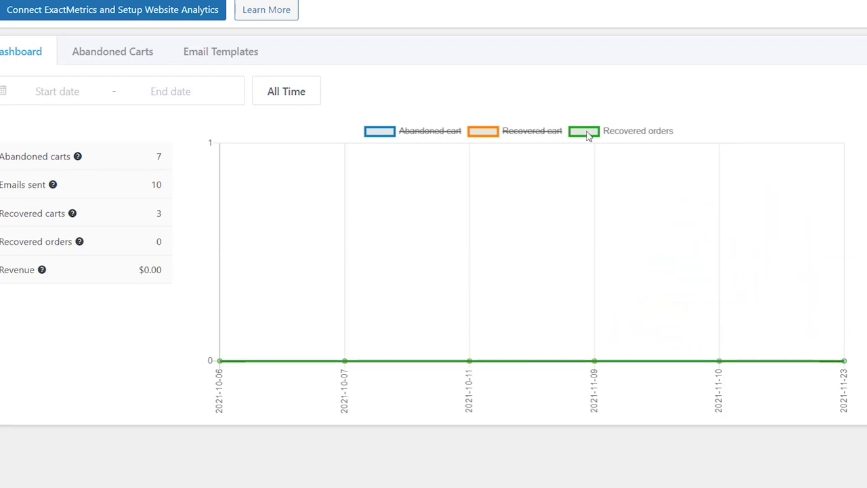
left_click(588, 133)
left_click(587, 132)
left_click(501, 132)
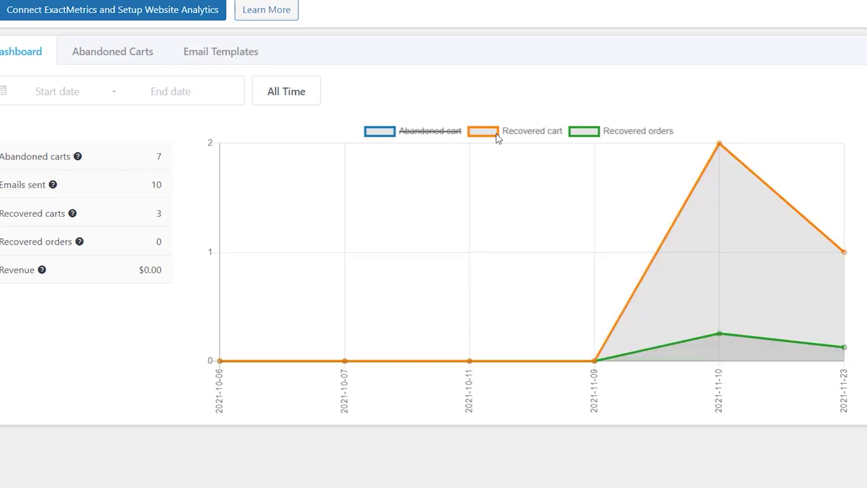
left_click(380, 131)
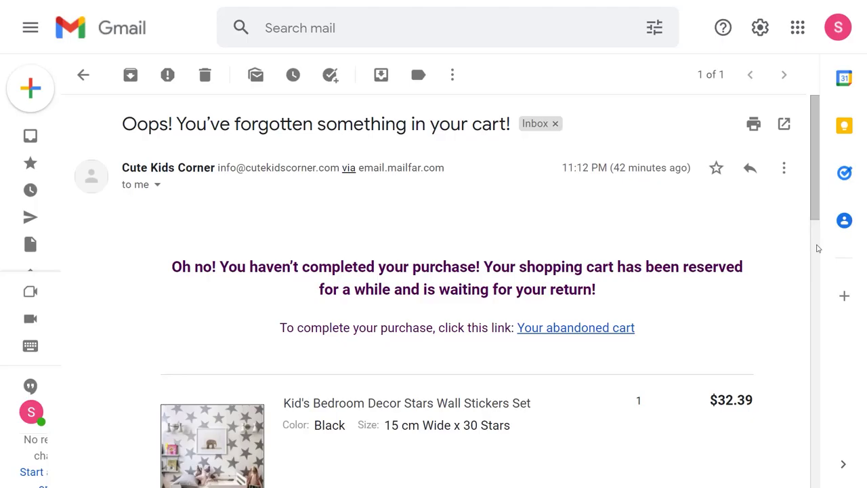
Read through the recovery email and follow its 'Your abandoned cart' link to the store
scroll(817, 248, "down", 10)
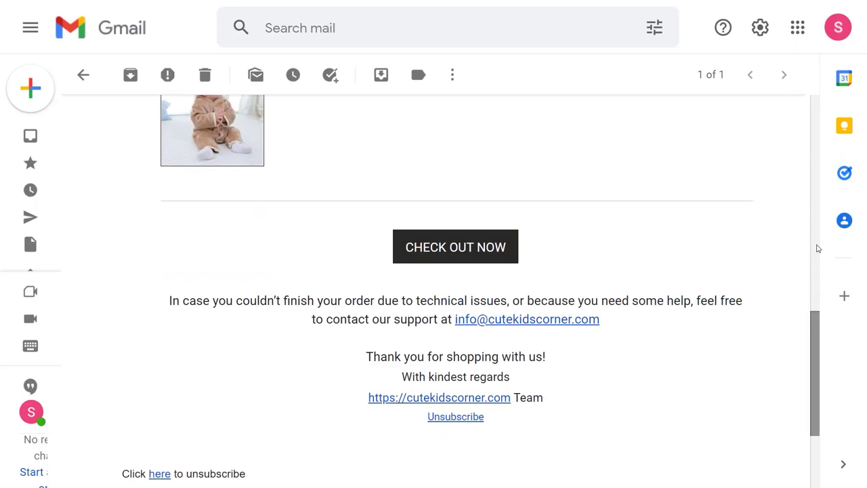
scroll(816, 248, "down", 1)
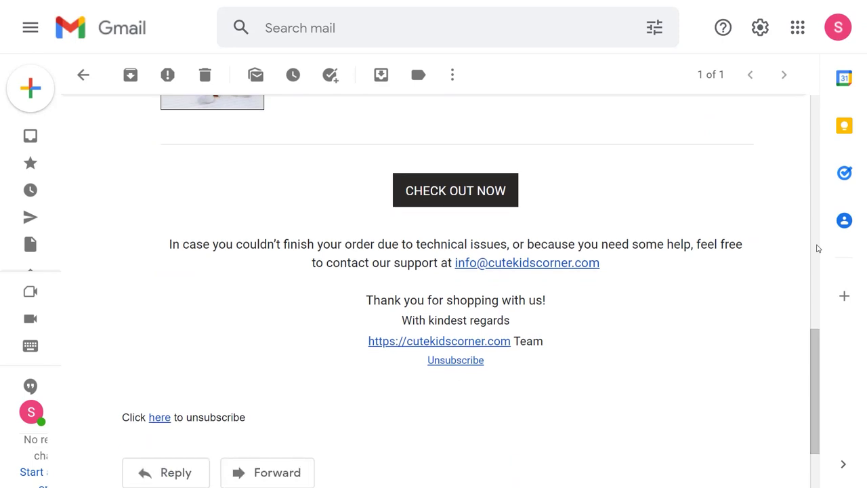
scroll(817, 249, "up", 12)
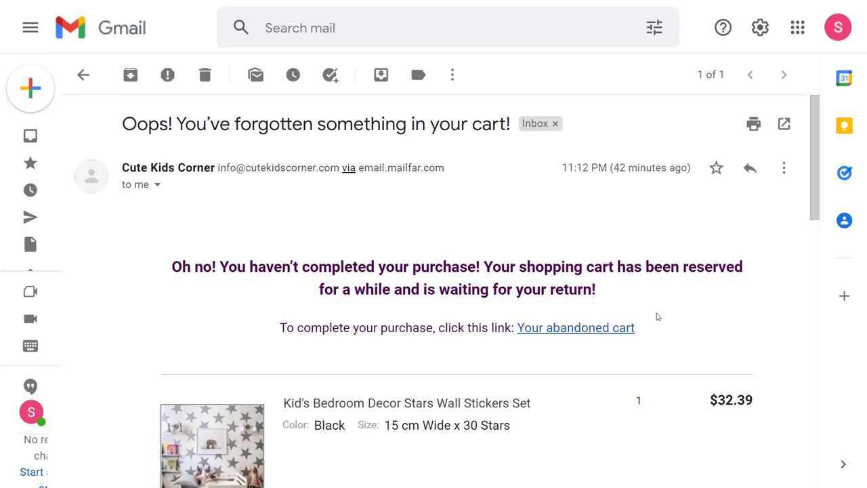
left_click(625, 328)
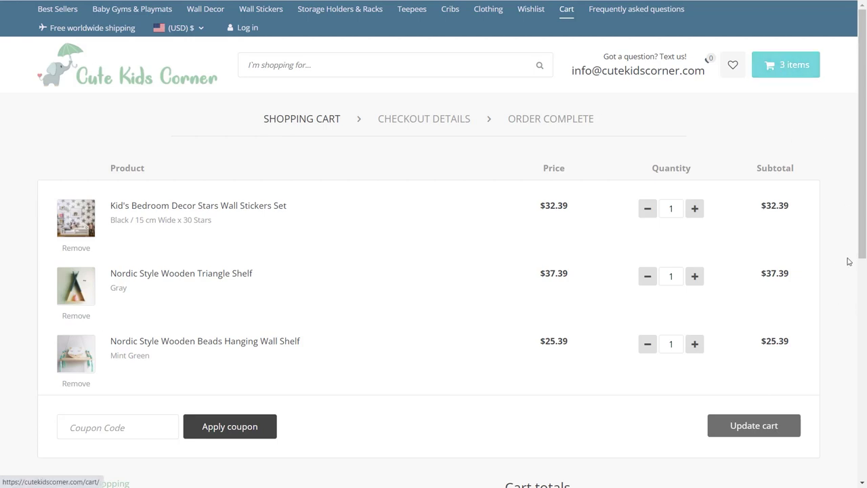
Scroll down the restored cart to the cart totals
scroll(864, 320, "down", 3)
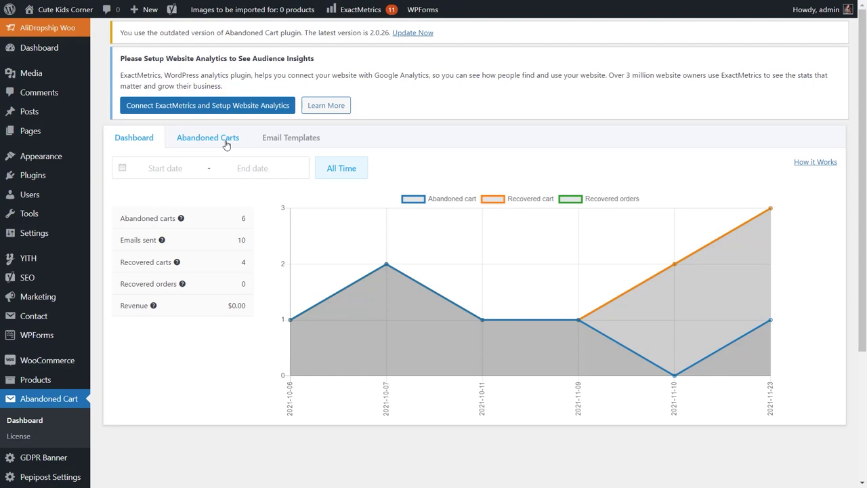
Open the Abandoned Carts list and filter it to a date range starting October 1
left_click(236, 148)
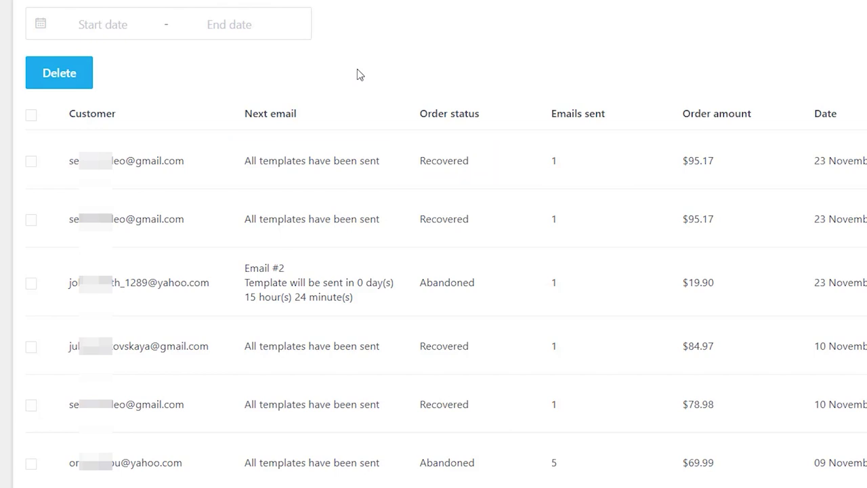
left_click(109, 70)
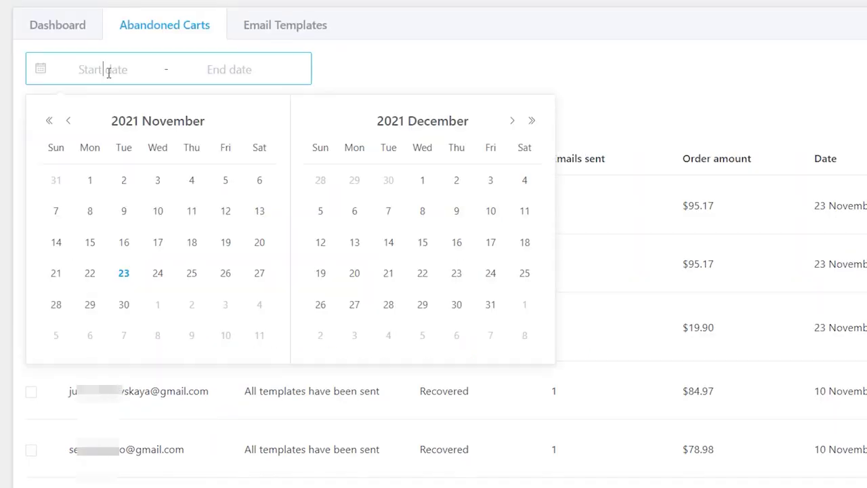
left_click(71, 123)
left_click(224, 179)
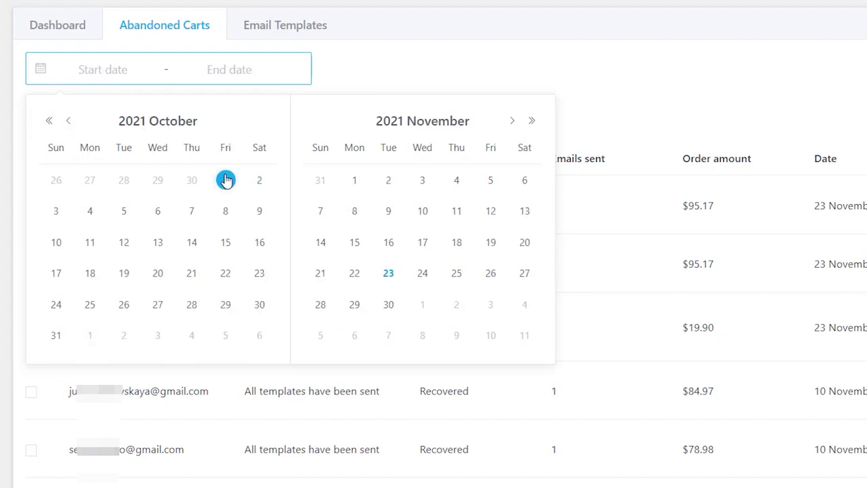
left_click(258, 305)
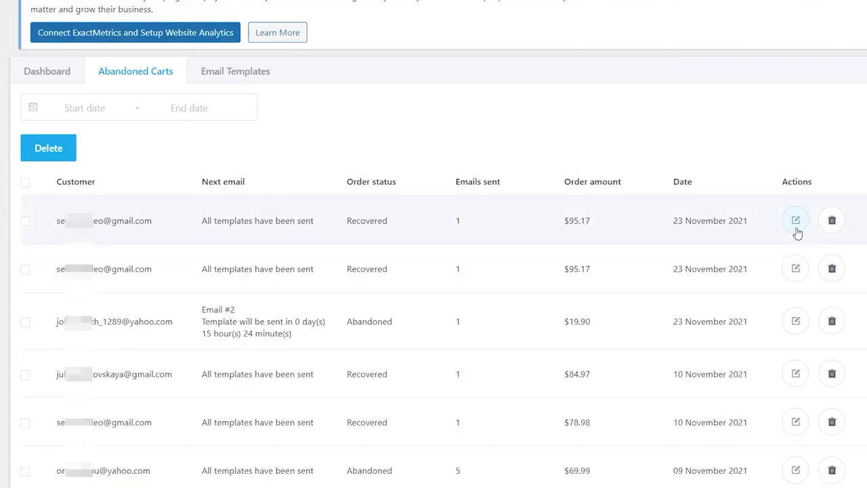
View the first cart's products, delete the duplicate $95.17 cart, and tick the first cart
left_click(796, 223)
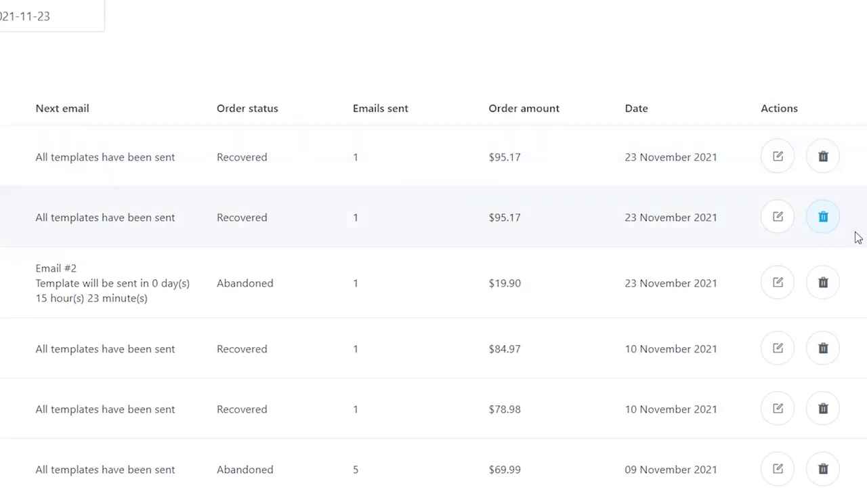
left_click(823, 217)
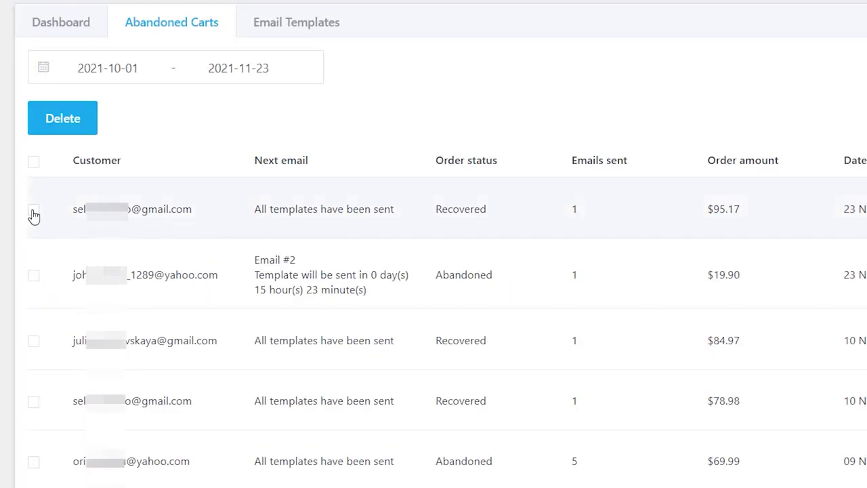
left_click(33, 211)
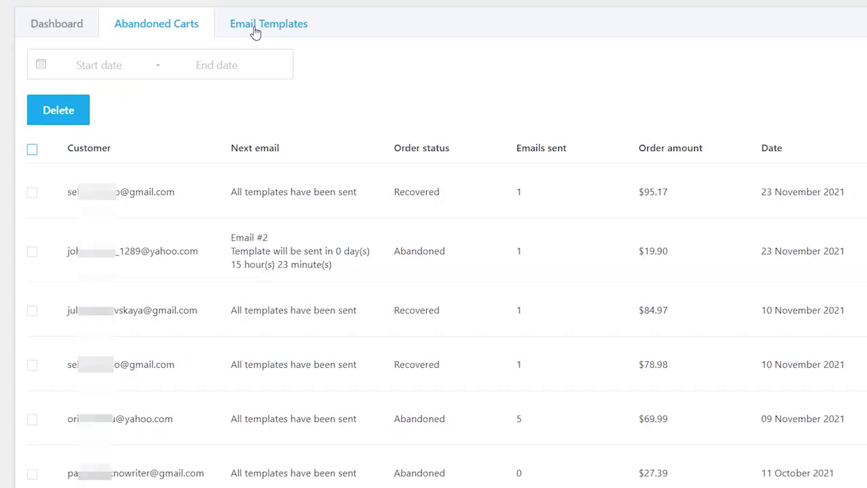
Go to Email Templates and open the new 1 day 1 hour template for editing
left_click(254, 29)
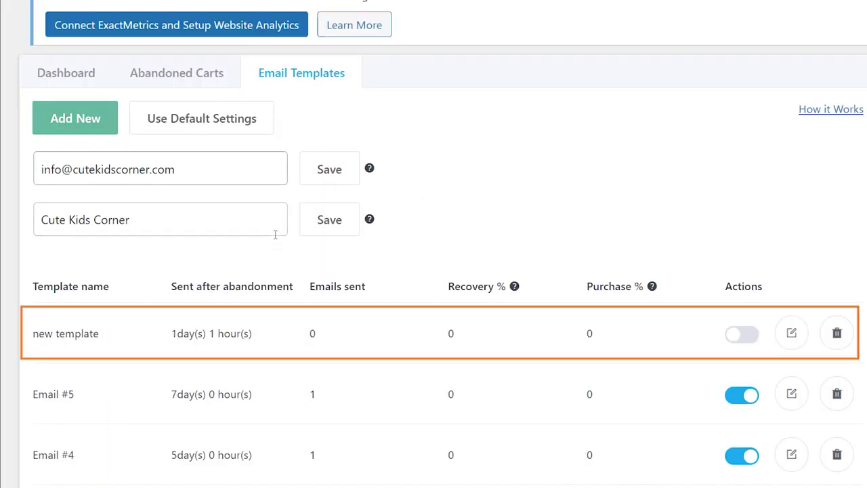
scroll(275, 235, "down", 1)
left_click(792, 268)
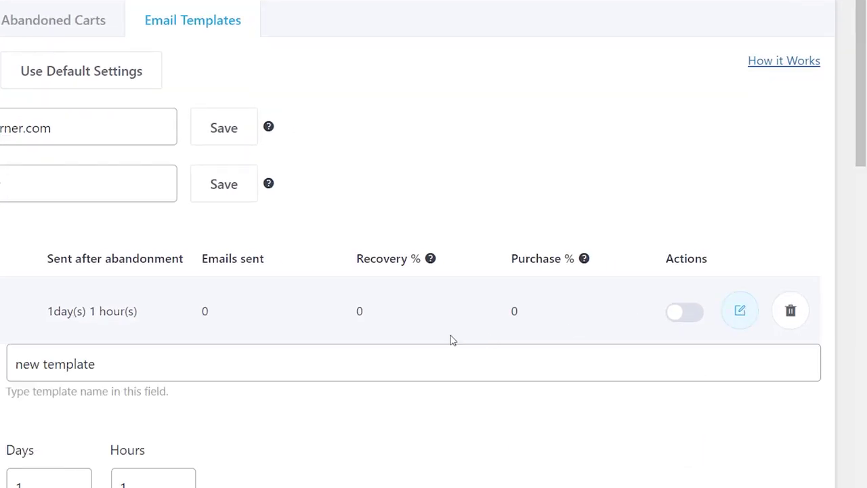
Rename the template to 'Email #6' and paste in the prepared subject line and formatted body
triple_click(450, 363)
type("Email #6")
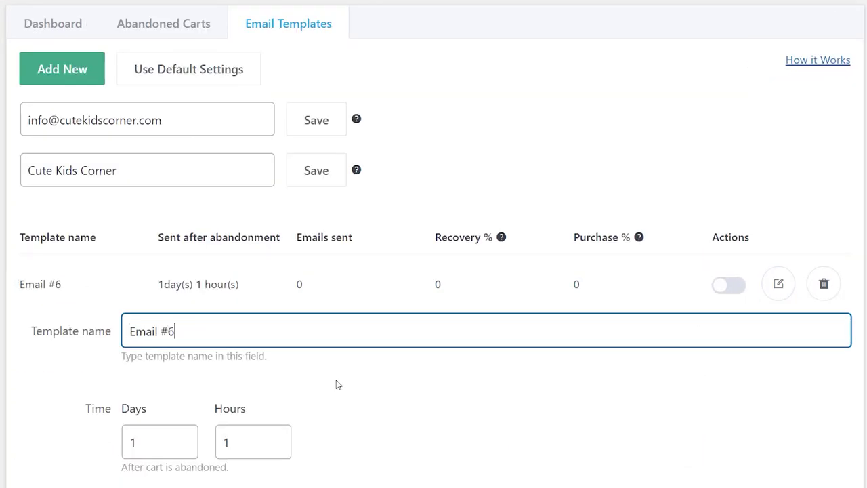
scroll(337, 383, "down", 2)
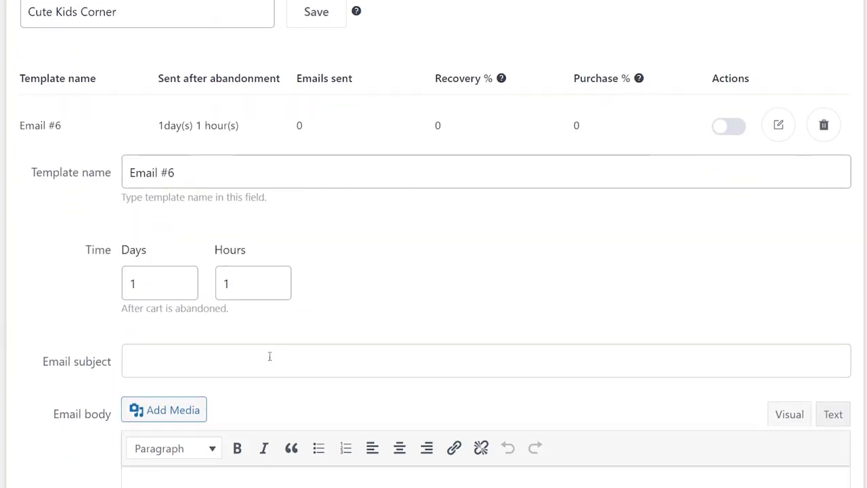
left_click(269, 357)
type("Complete your purchase on {{title}} today and get additional 10% off the total price!")
scroll(401, 264, "down", 5)
left_click(227, 178)
type("Hello, do you want to make a deal? Here it is! We’ve got a proposal for you: Use discount code XXXXXXXX when you checkout and save 10% more on your order! This deal is available for the next 24 hours. Use this link to head back to your cart and resume your order:")
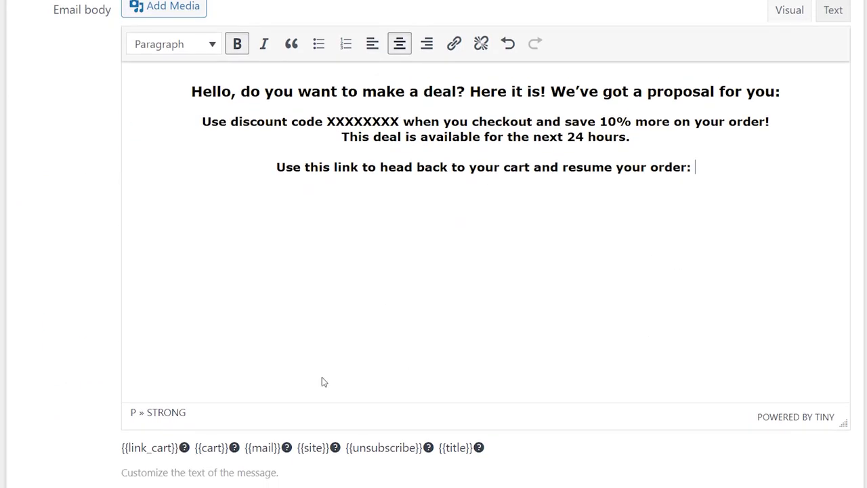
Insert the cart link, add an unbolded line 'Or you can place a new order simply by visiting' plus the site link
left_click(150, 448)
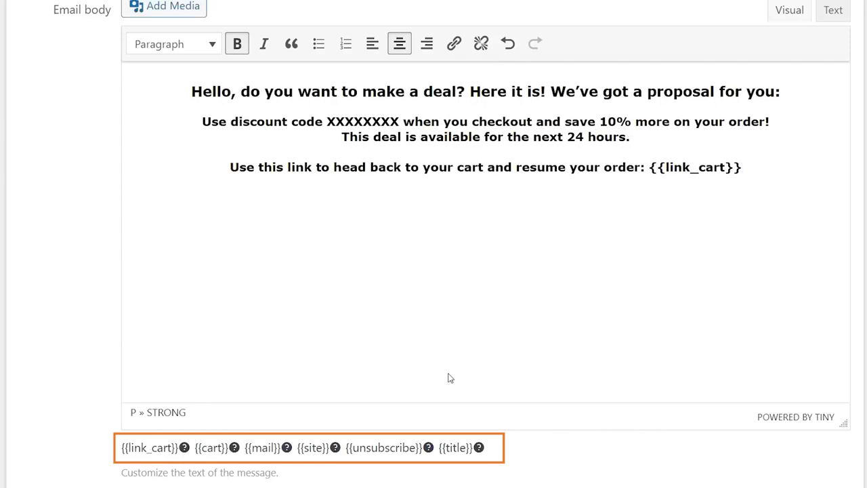
key("Return")
type("Or you can place a new order simply by visiting")
left_click_drag(318, 197, 644, 198)
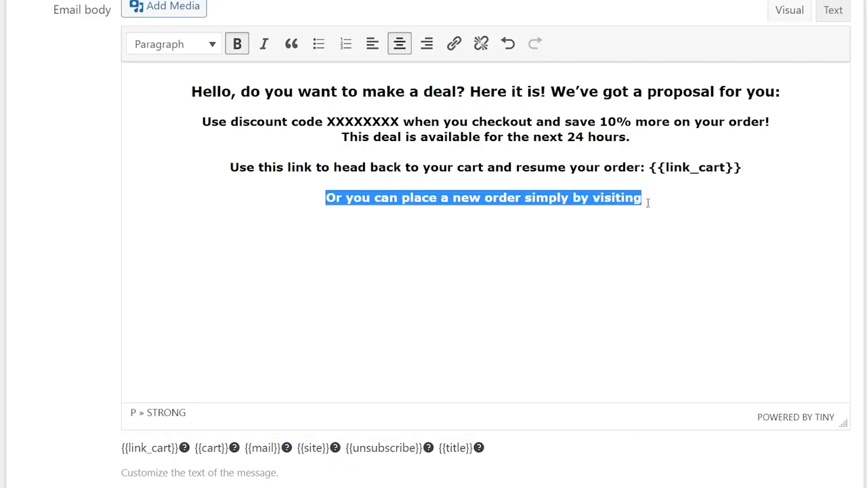
key("ctrl+b")
left_click(312, 448)
Insert the Cute Kids Corner logo from the media library above the greeting heading
scroll(566, 353, "up", 2)
left_click(192, 167)
left_click(170, 82)
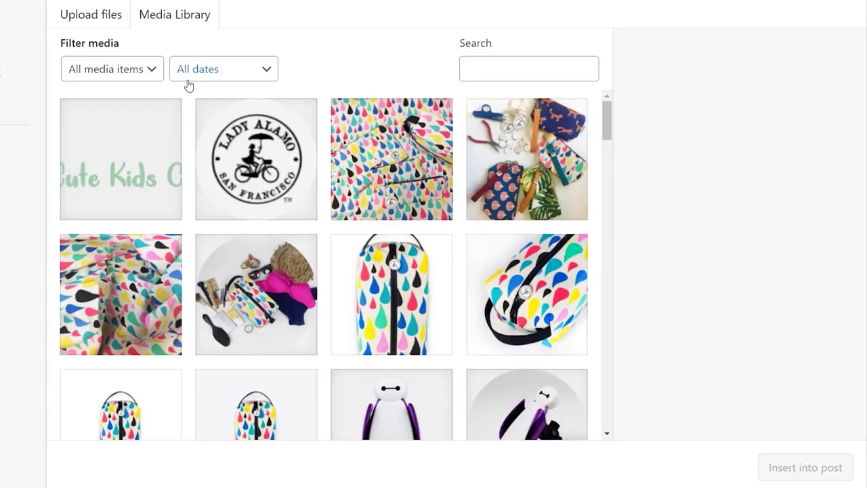
left_click(120, 159)
left_click(801, 467)
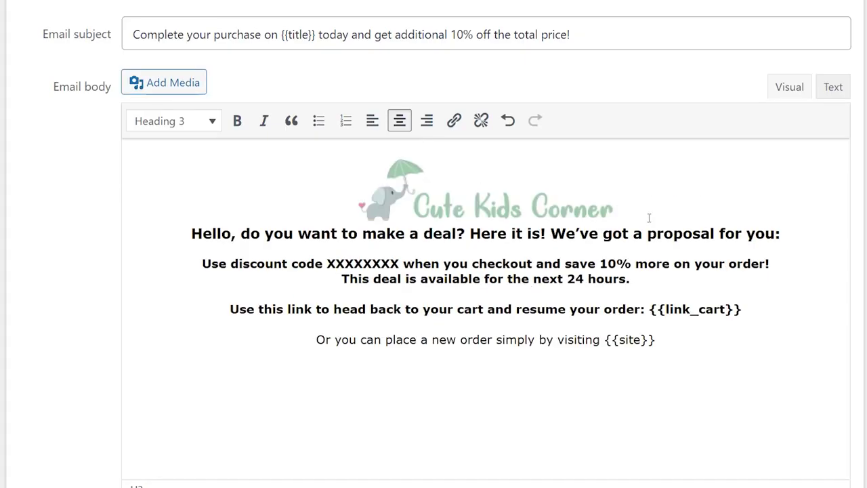
key("Return")
Set the send delay to 10 days and 0 hours
scroll(477, 216, "up", 2)
left_click_drag(139, 54, 117, 54)
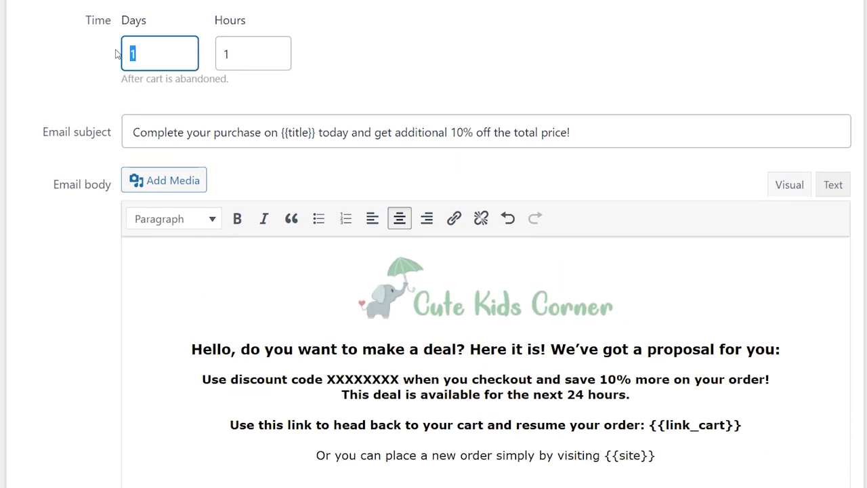
type("0")
left_click(235, 54)
key("BackSpace")
type("0")
scroll(265, 300, "down", 5)
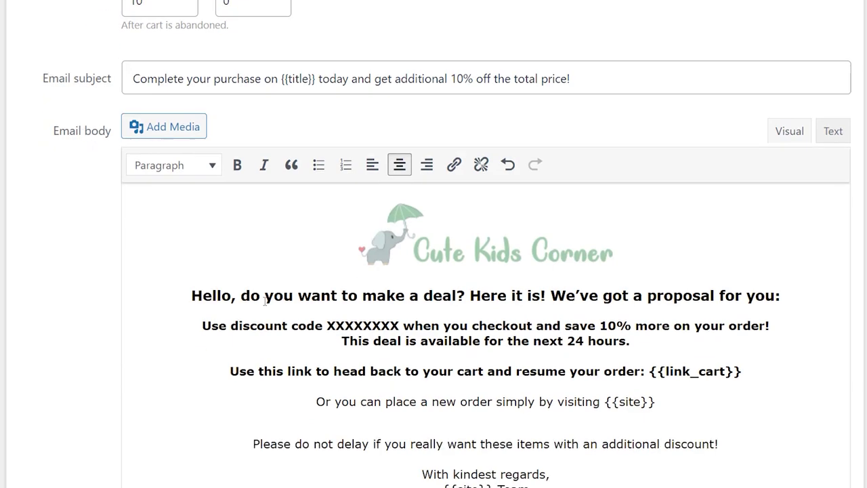
Preview the email, enter a test recipient address, and save Email #6
left_click(160, 395)
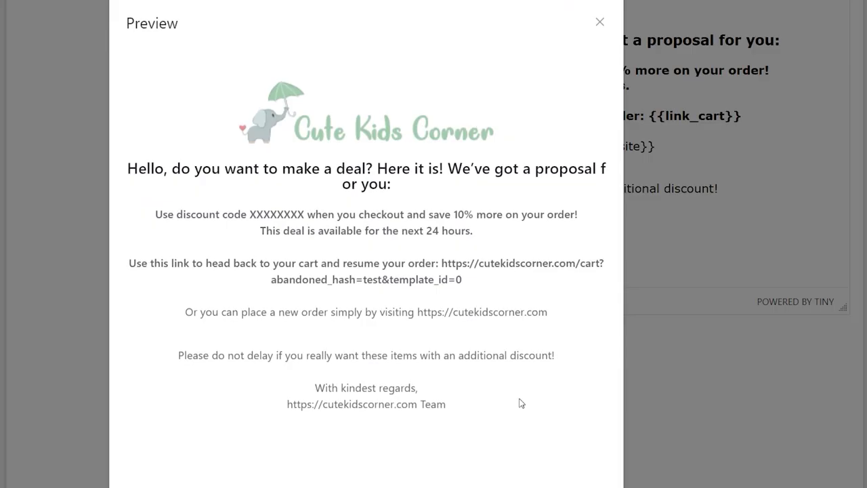
left_click(600, 24)
left_click(397, 384)
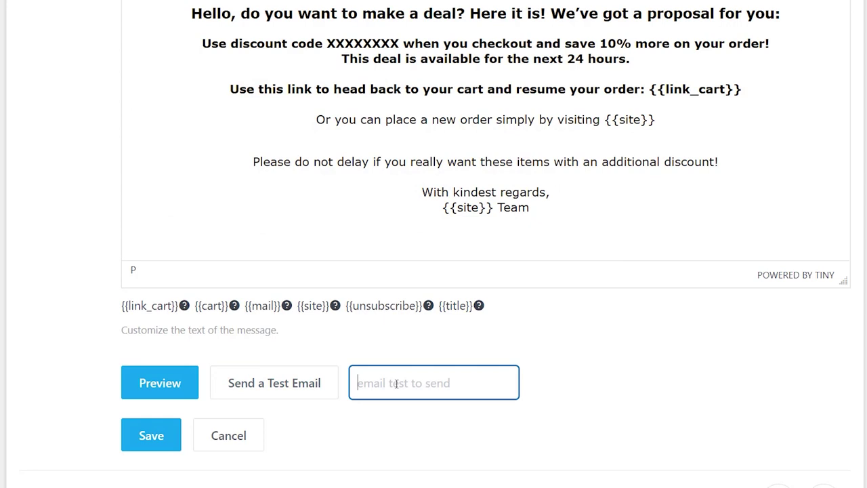
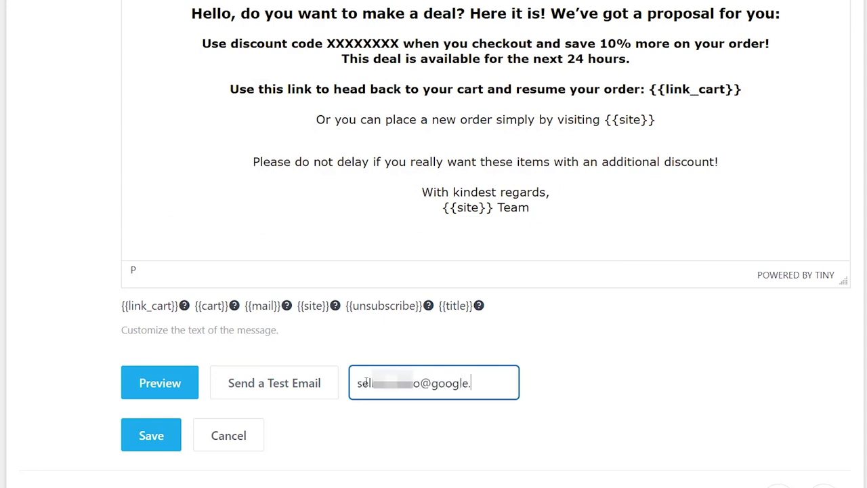
left_click(168, 443)
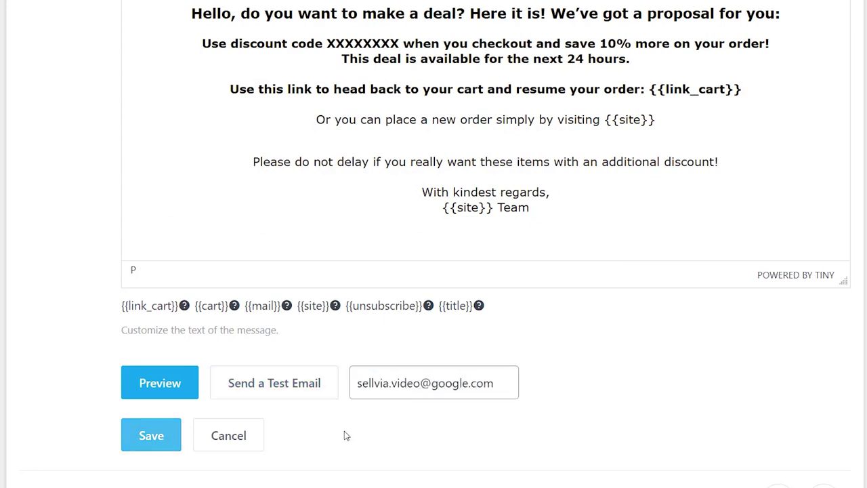
Activate Email #6 in the templates list
scroll(552, 223, "up", 1)
left_click(734, 140)
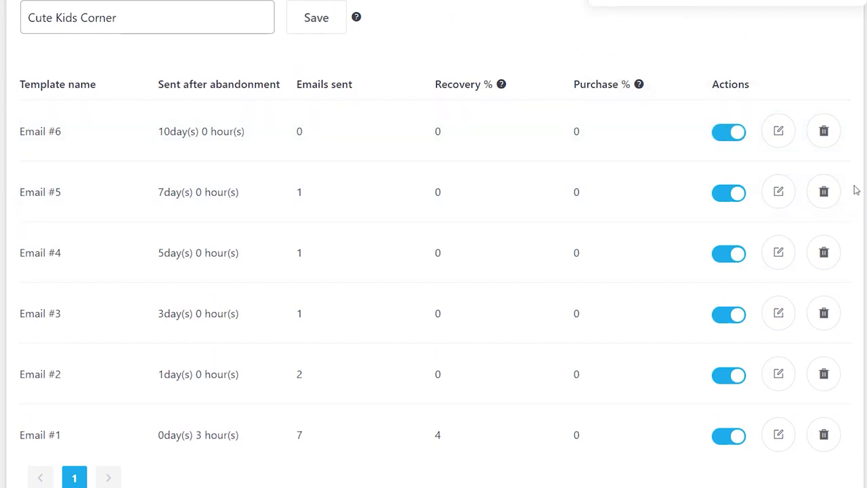
scroll(860, 192, "up", 3)
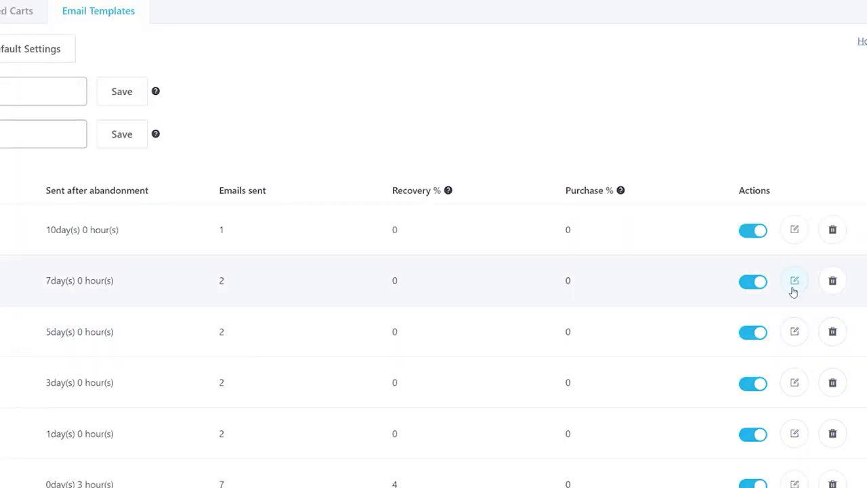
Open Email #5, scroll through its contents, and collapse its editing form
left_click(794, 281)
scroll(433, 271, "down", 6)
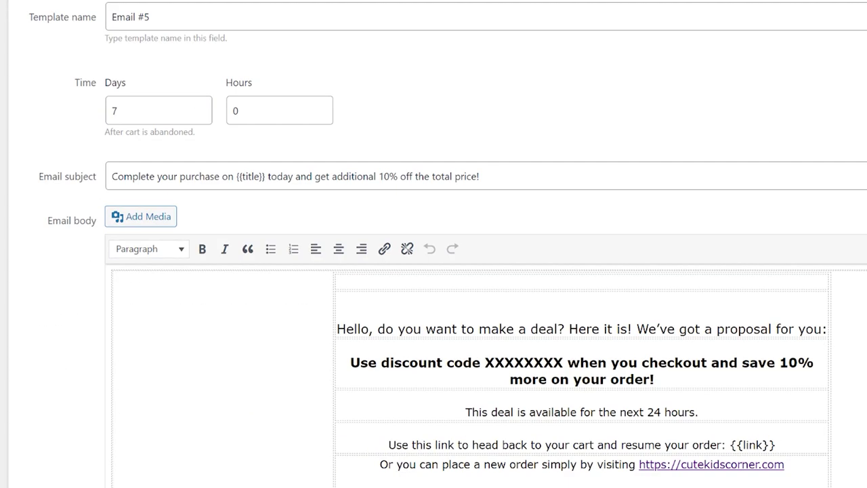
scroll(434, 270, "down", 1)
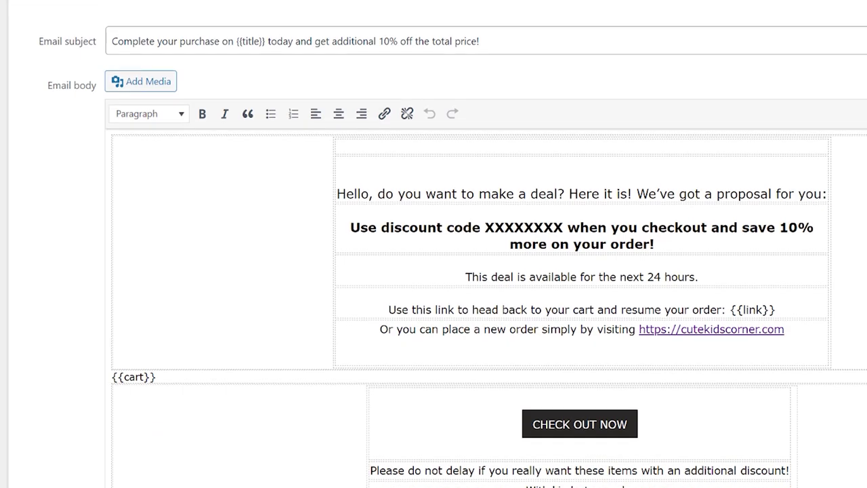
scroll(433, 270, "down", 1)
scroll(433, 244, "up", 10)
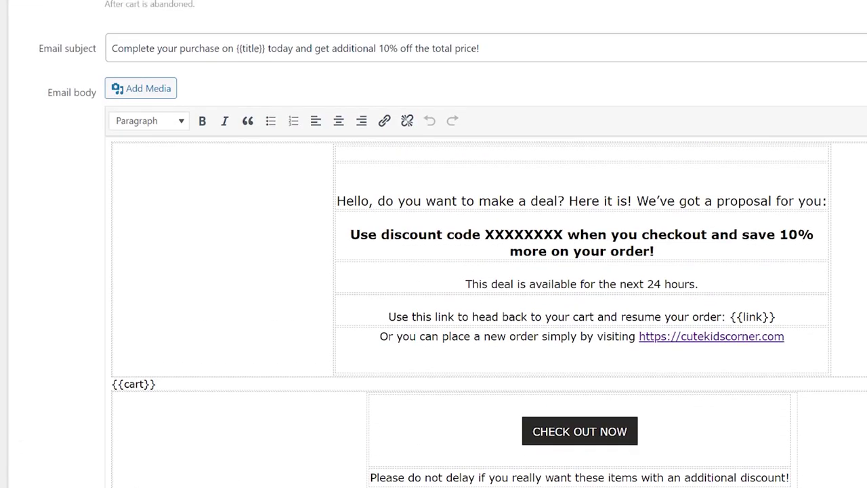
left_click(361, 279)
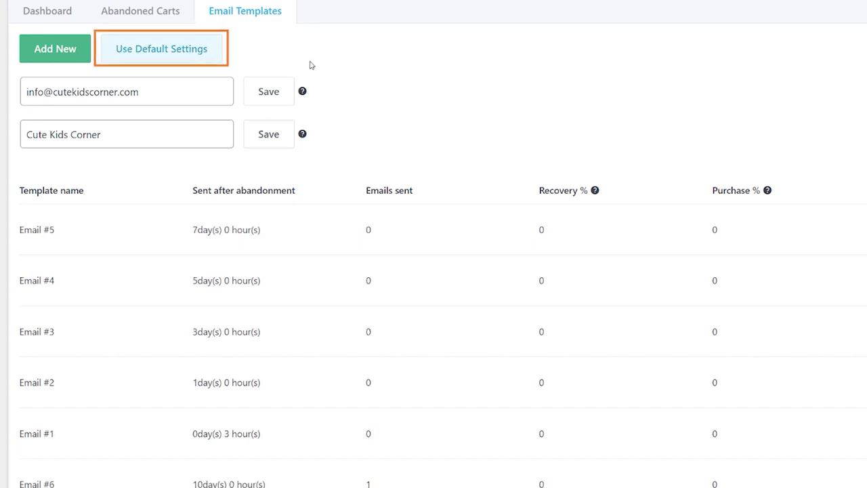
Scroll down the email templates table and back up to review it
scroll(352, 93, "down", 2)
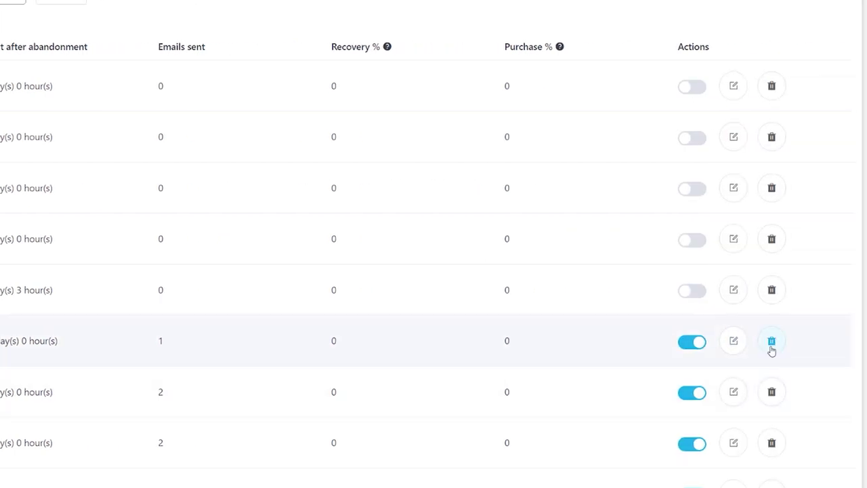
scroll(815, 356, "up", 2)
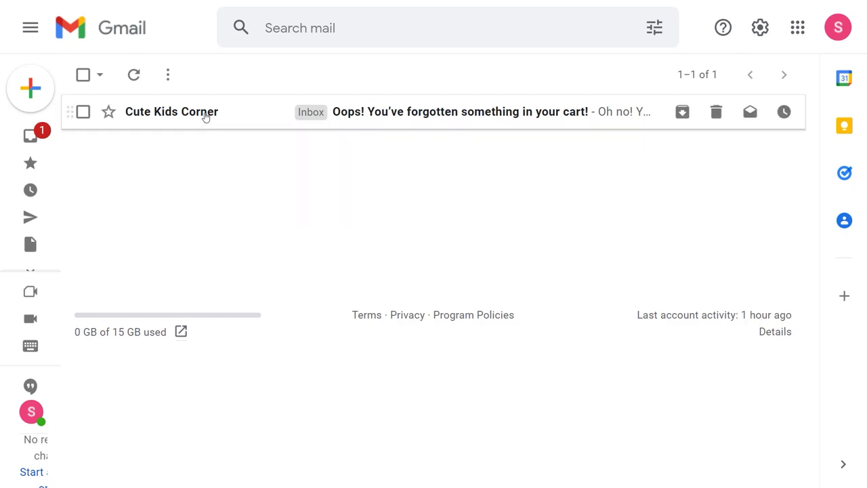
Open the Cute Kids Corner reminder email and follow its link to the restored three-item $95.17 cart
left_click(233, 112)
scroll(815, 249, "down", 15)
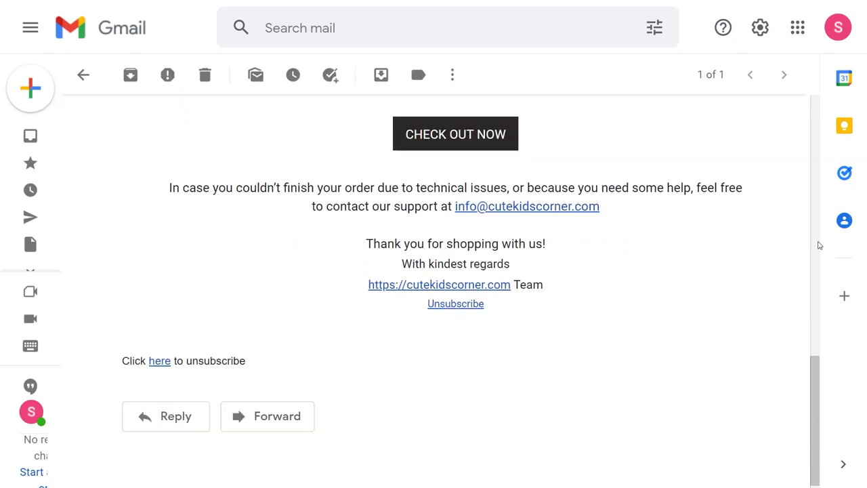
scroll(814, 249, "up", 15)
left_click(624, 331)
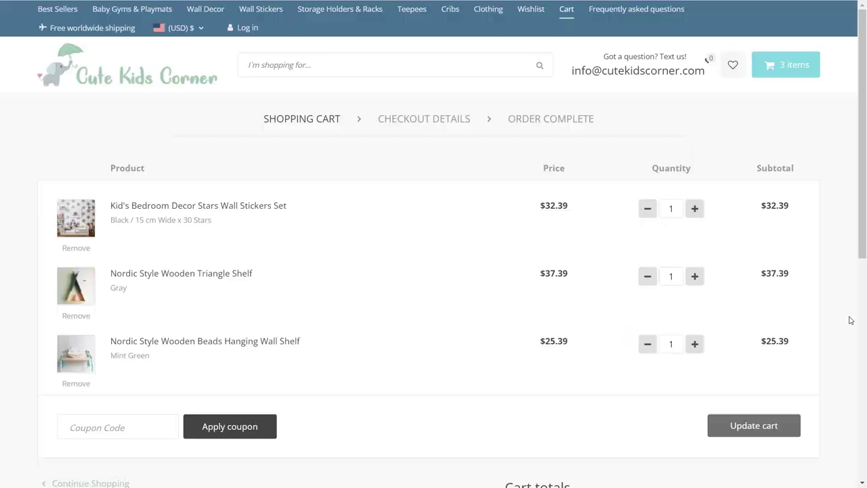
scroll(863, 320, "down", 4)
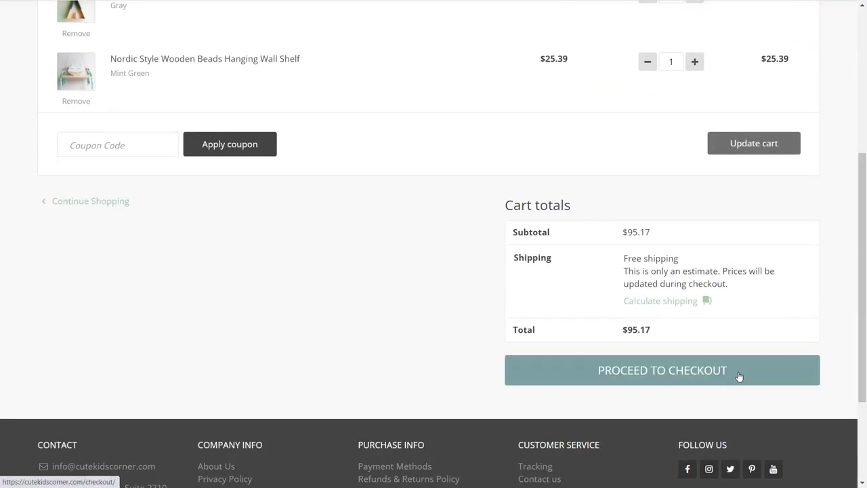